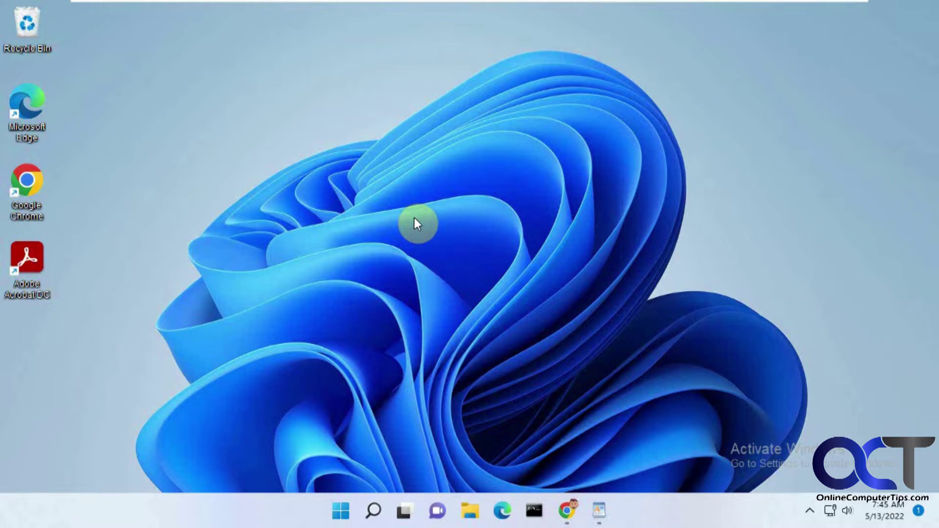
Restore the Google Chrome window from its taskbar icon
click(568, 511)
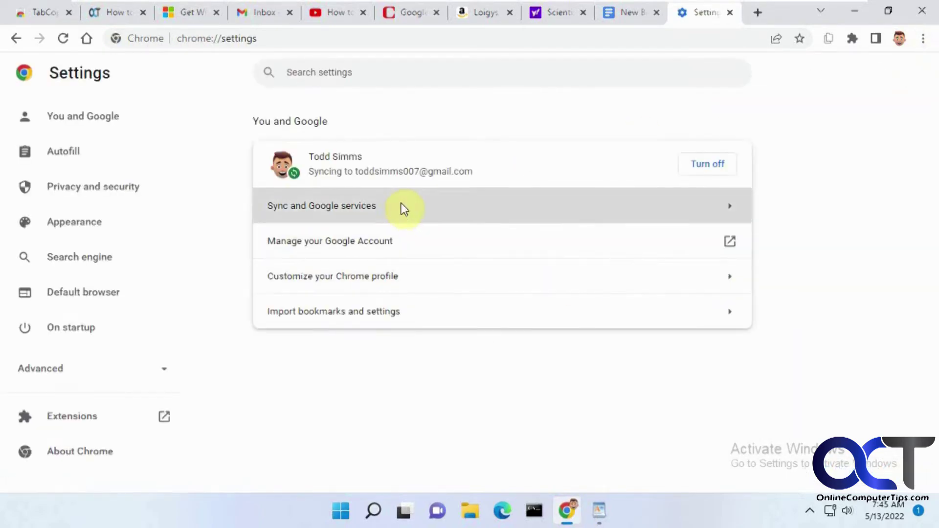
Check the Manage-what-you-sync list, then close Settings and return to the TabCopy tab
click(403, 205)
click(409, 256)
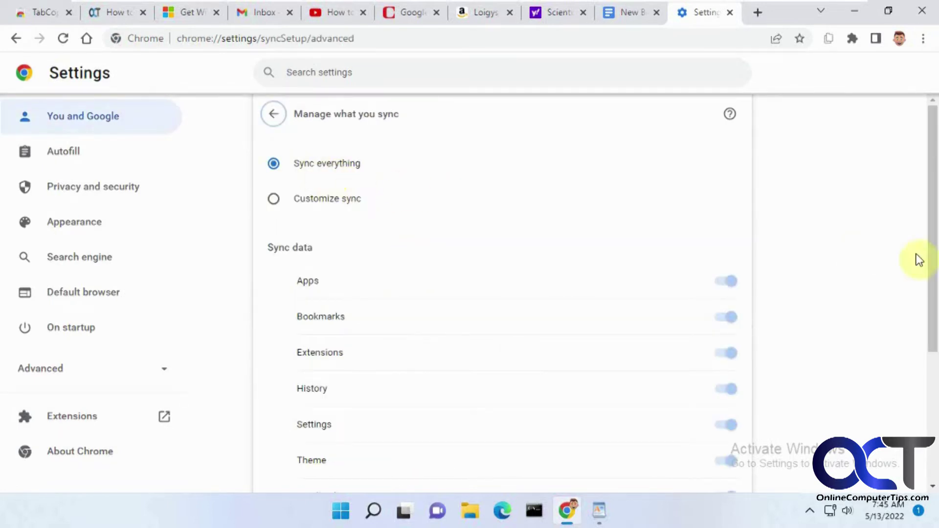
scroll(590, 387, down, 3)
scroll(440, 405, down, 1)
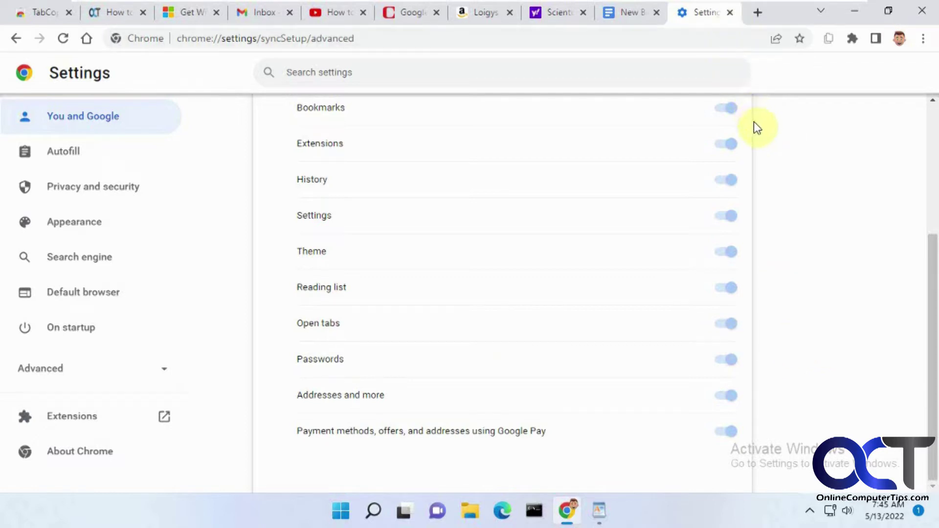
click(730, 12)
click(44, 12)
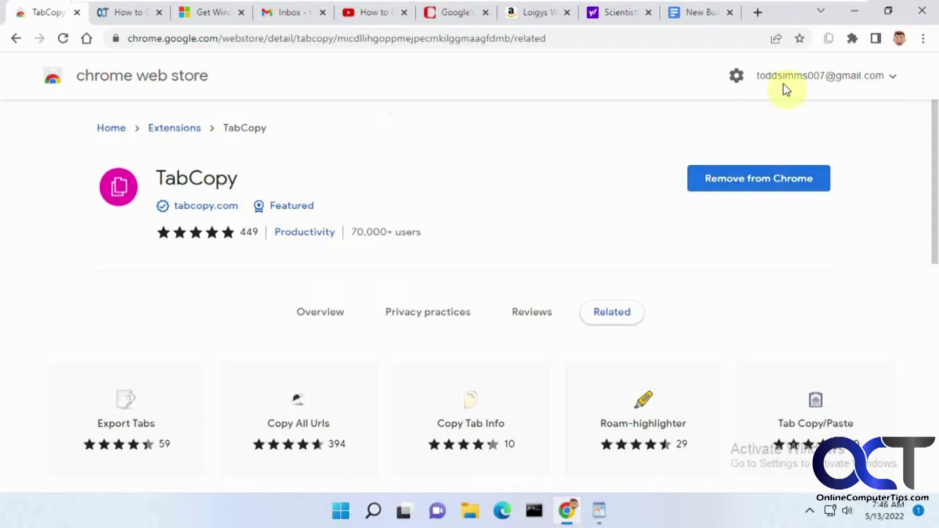
Glance at the extensions list, then switch TabCopy's copy format from Compact to Expanded
click(851, 38)
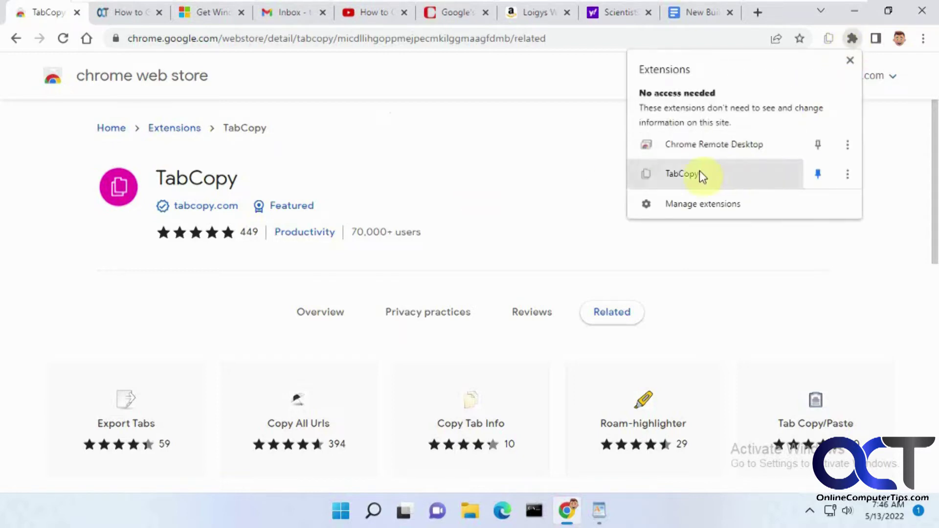
click(779, 253)
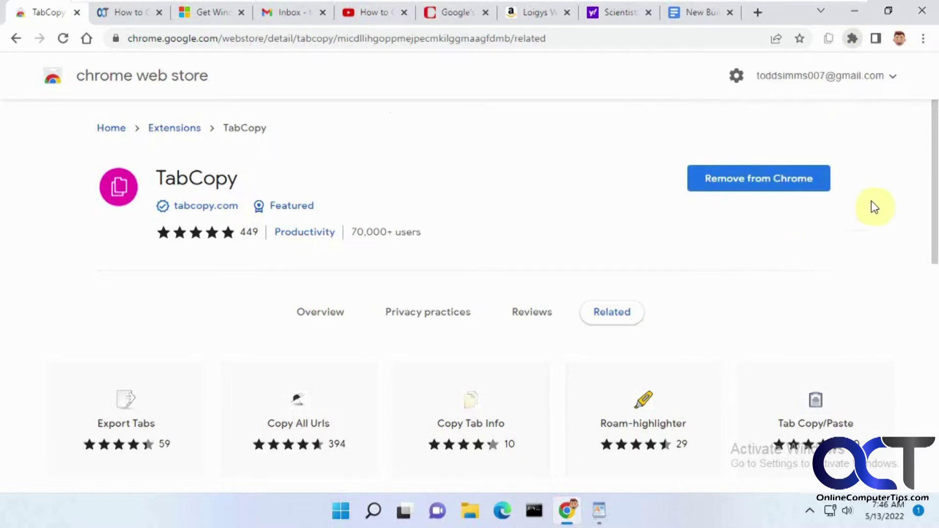
click(828, 40)
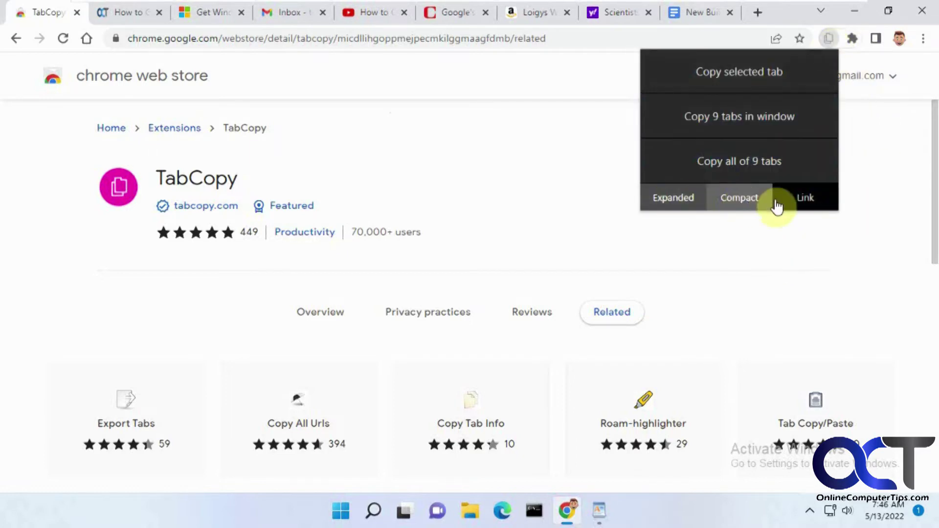
click(766, 200)
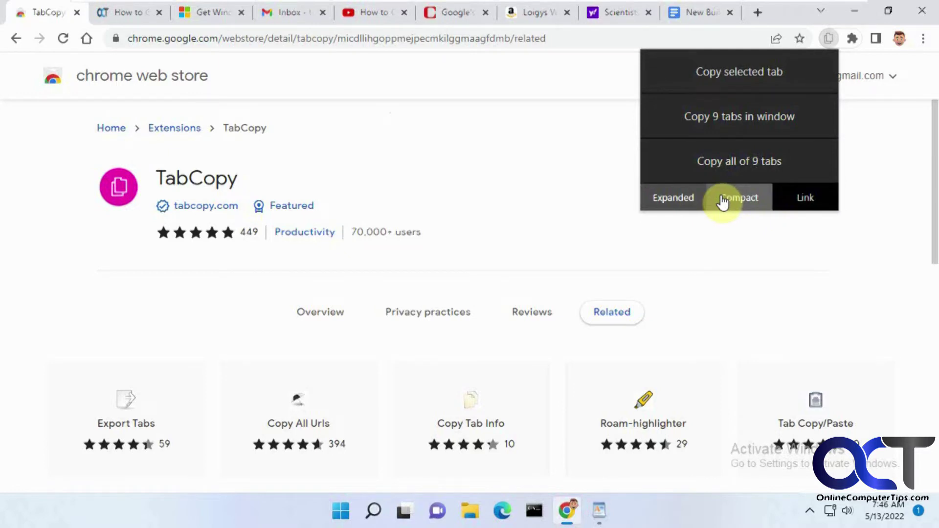
click(673, 198)
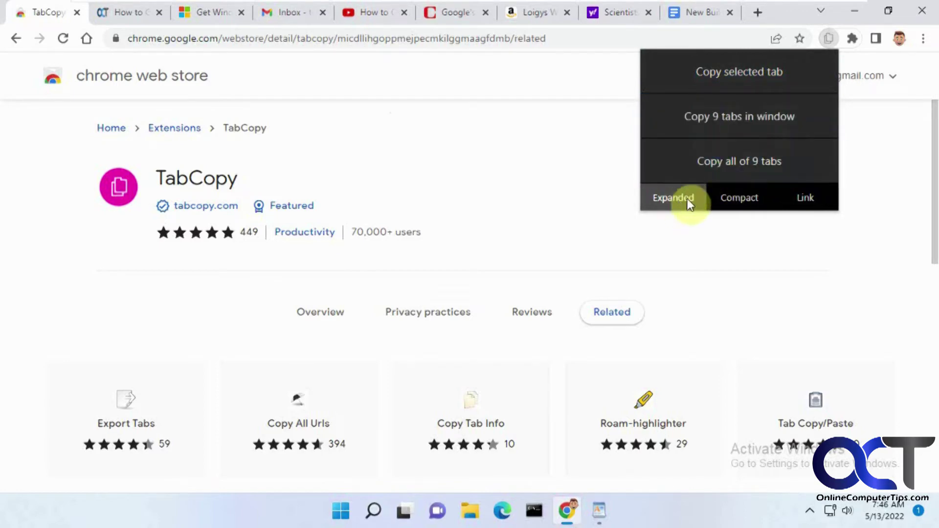
Paste all nine tabs in Expanded format into WordPad, then clear the document
click(736, 161)
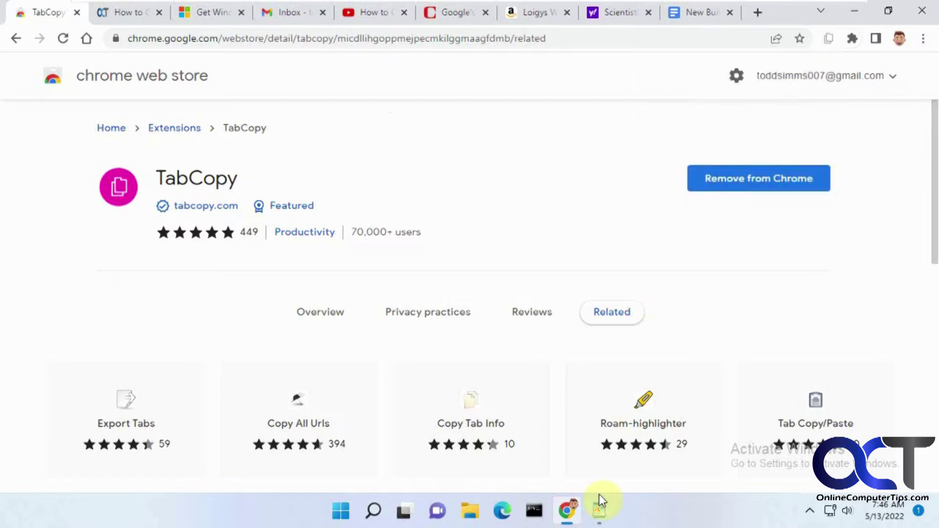
click(599, 510)
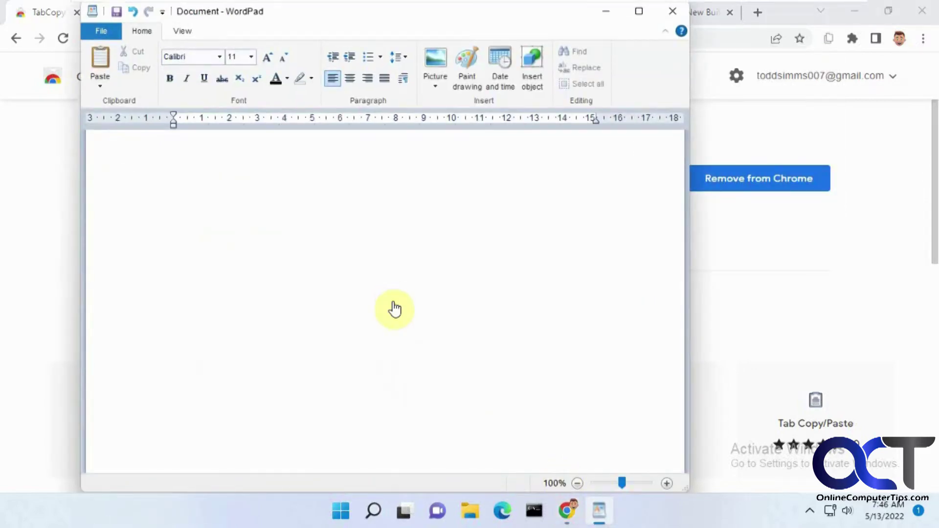
key(ctrl+v)
scroll(500, 301, up, 5)
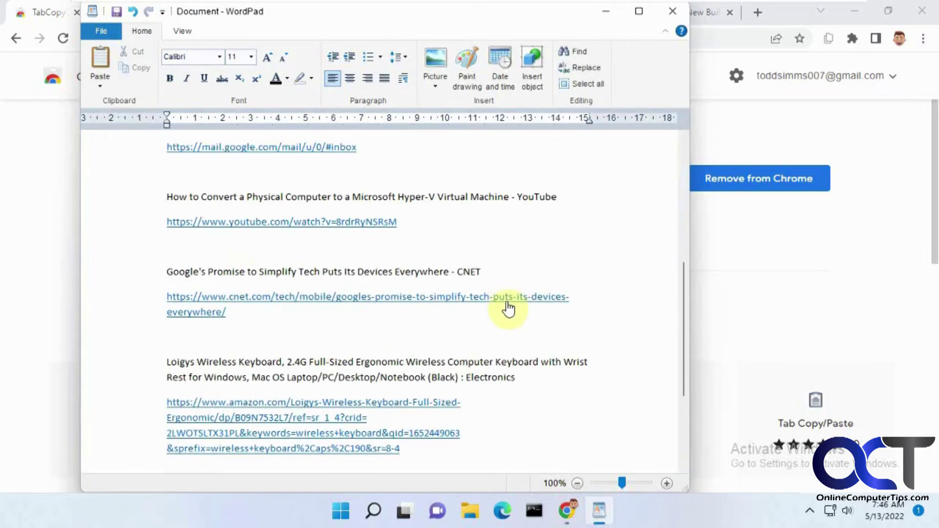
scroll(508, 307, up, 3)
scroll(464, 286, up, 5)
scroll(464, 285, up, 3)
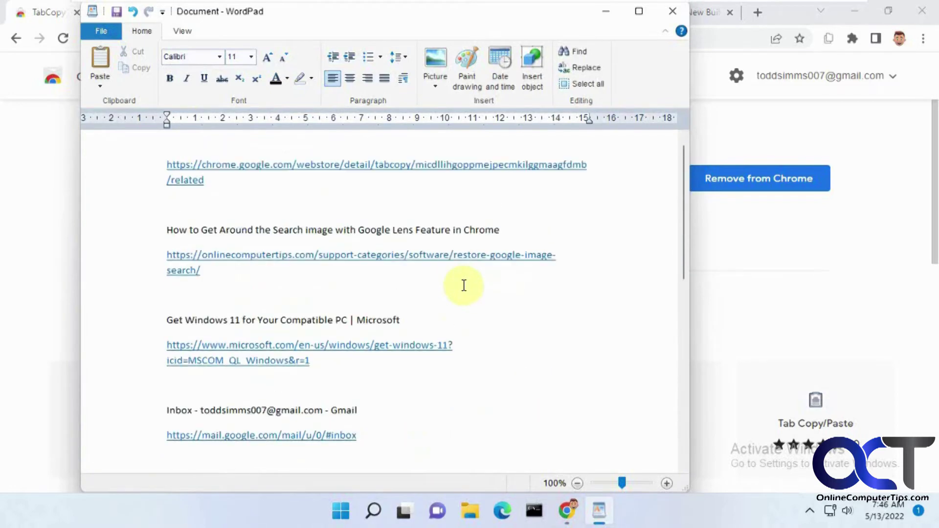
scroll(464, 286, up, 1)
key(ctrl+a)
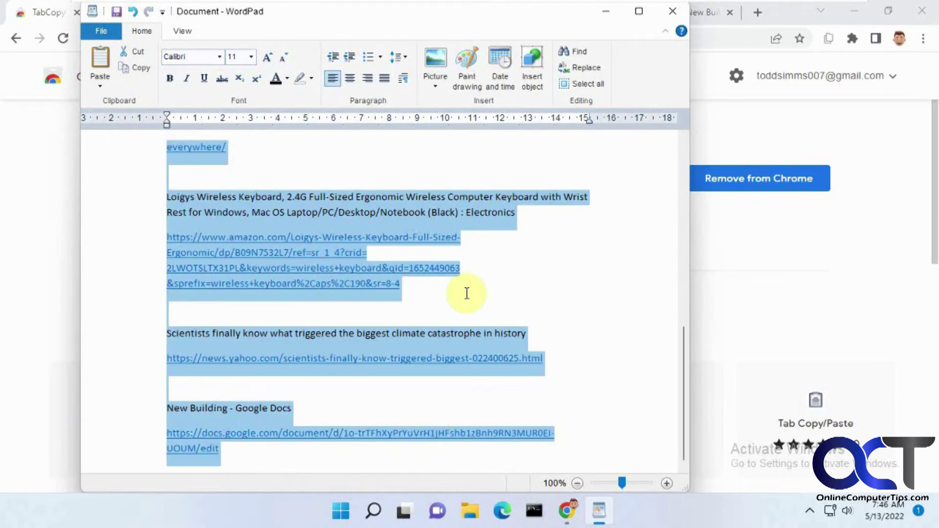
key(Delete)
Paste all nine tabs in Compact format into WordPad, then clear the document
click(767, 253)
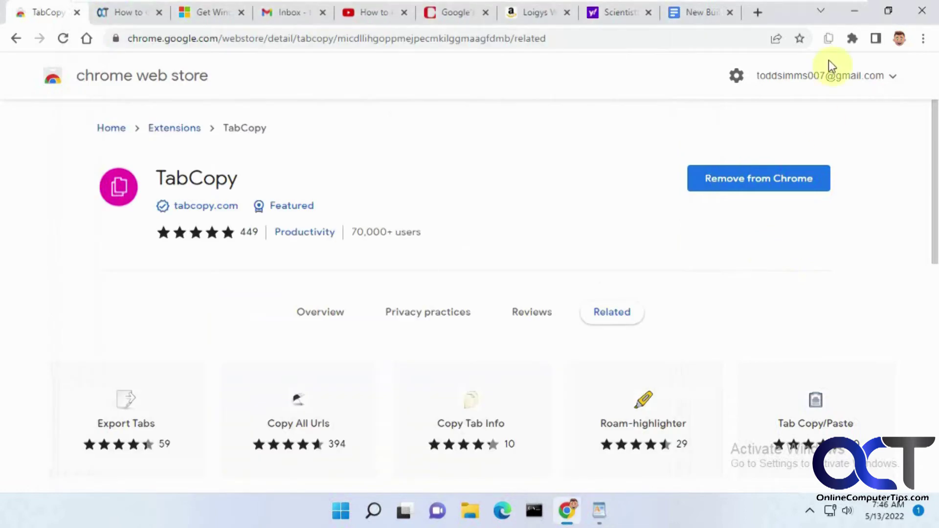
click(828, 39)
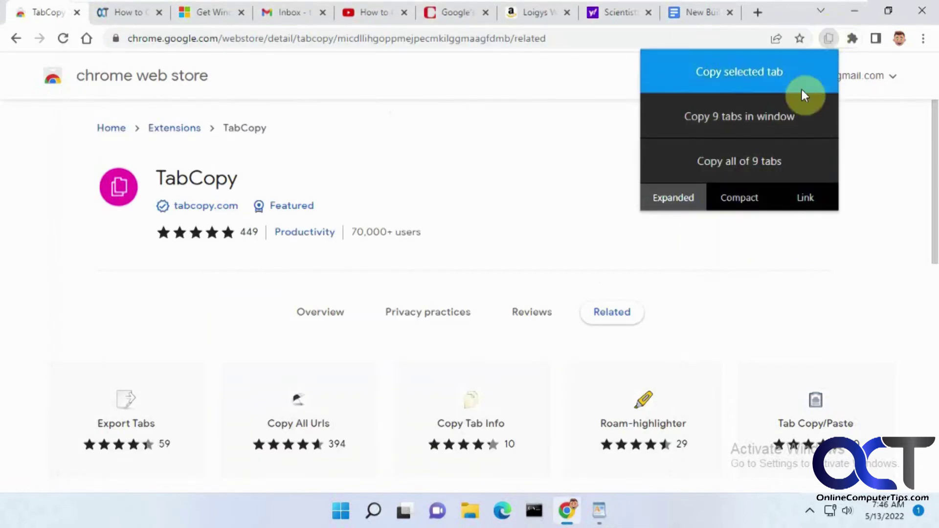
click(740, 197)
click(739, 160)
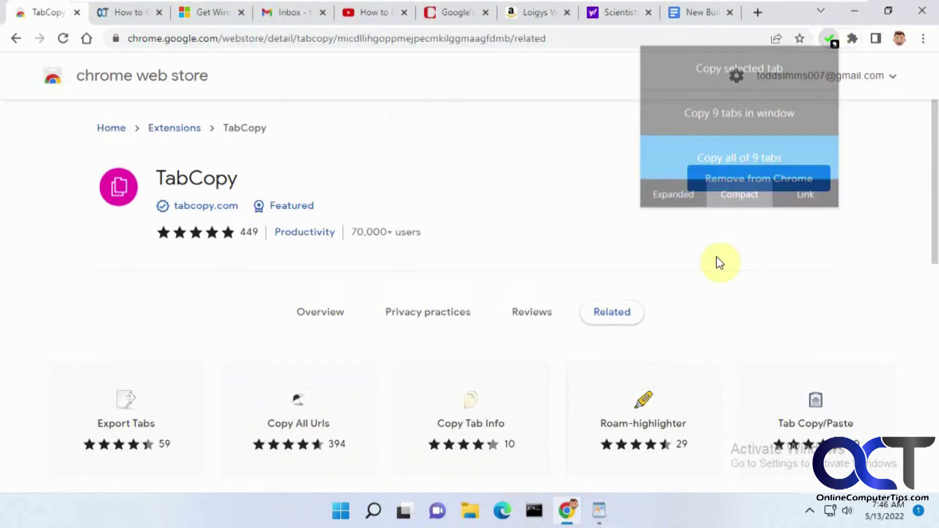
click(600, 511)
key(ctrl+v)
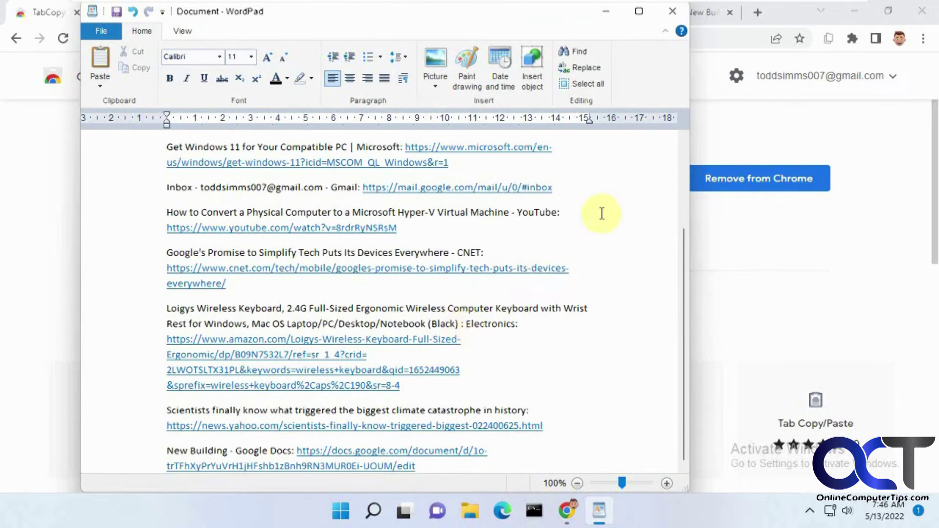
click(559, 253)
key(ctrl+a)
key(Delete)
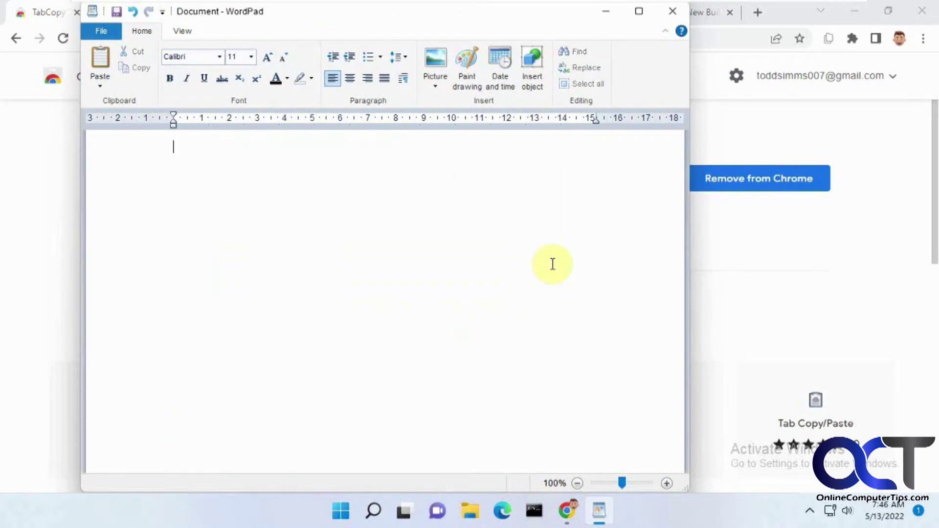
Copy all nine tabs in Link format and paste the titles into WordPad
click(828, 38)
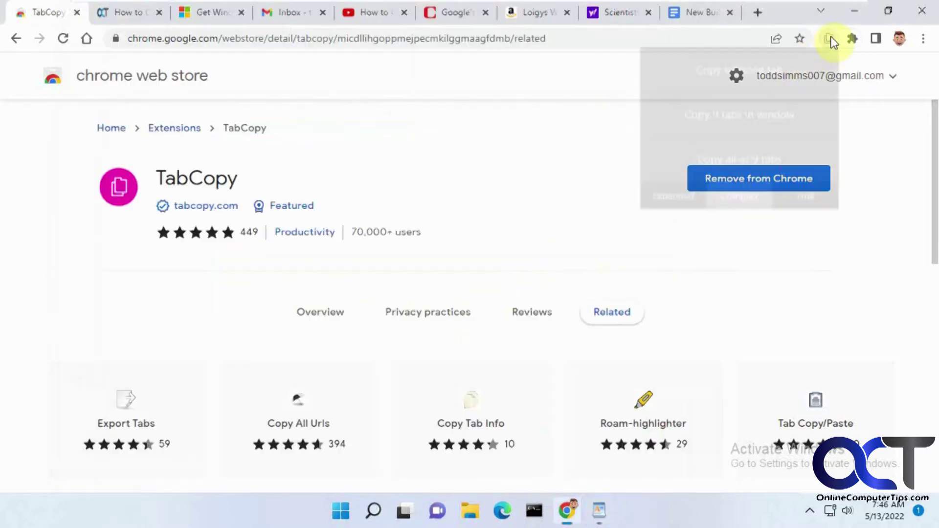
click(812, 197)
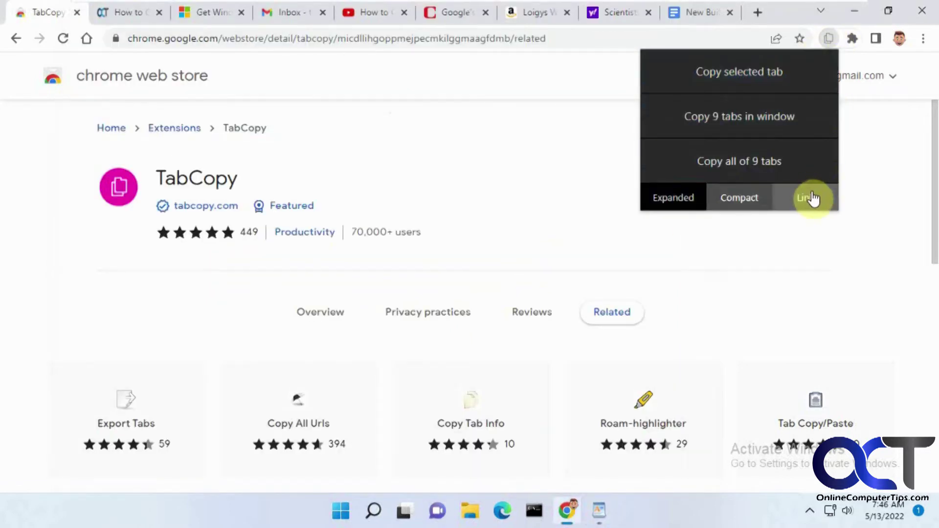
click(778, 161)
click(599, 511)
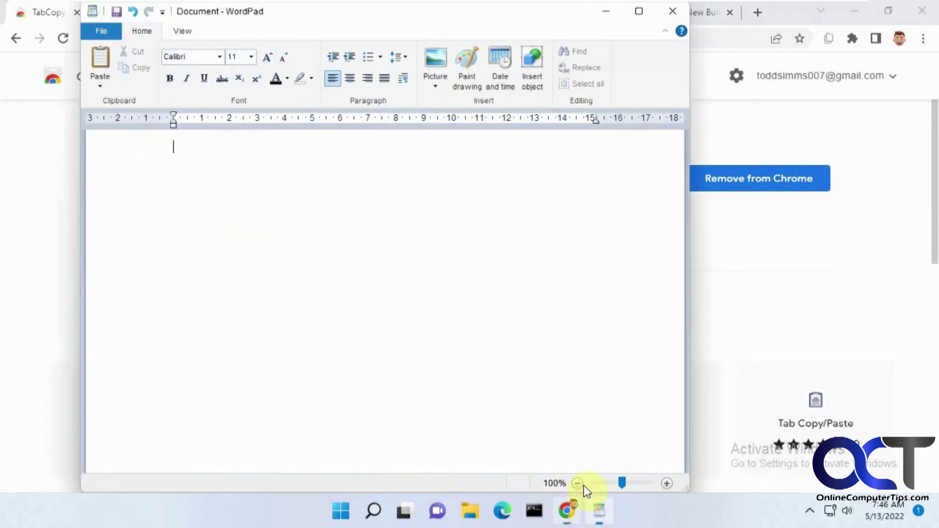
key(ctrl+v)
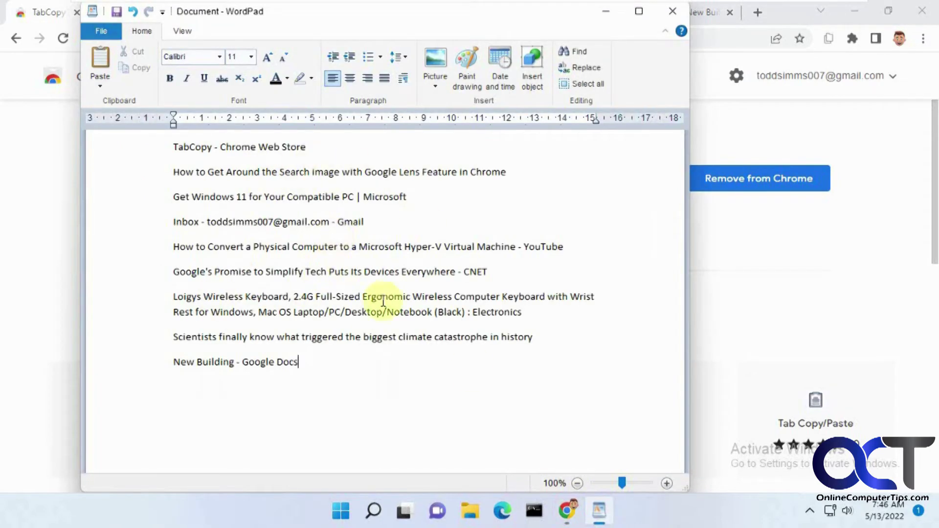
key(ctrl+a)
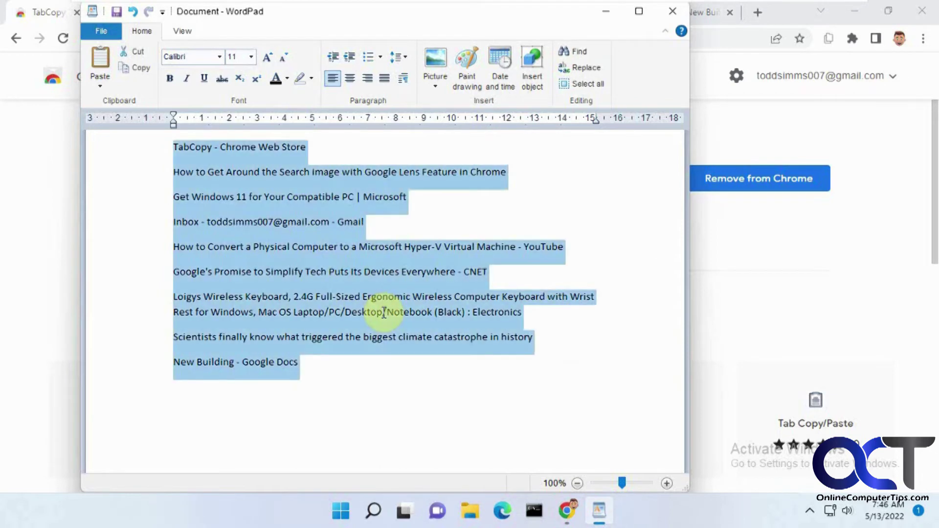
key(alt+Tab)
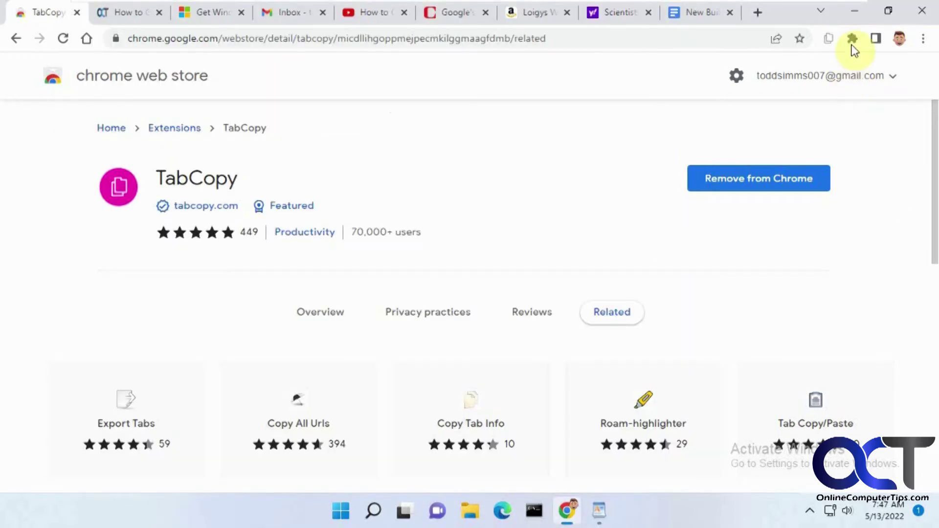
Open TabCopy's Options page from its Extensions menu entry
click(851, 39)
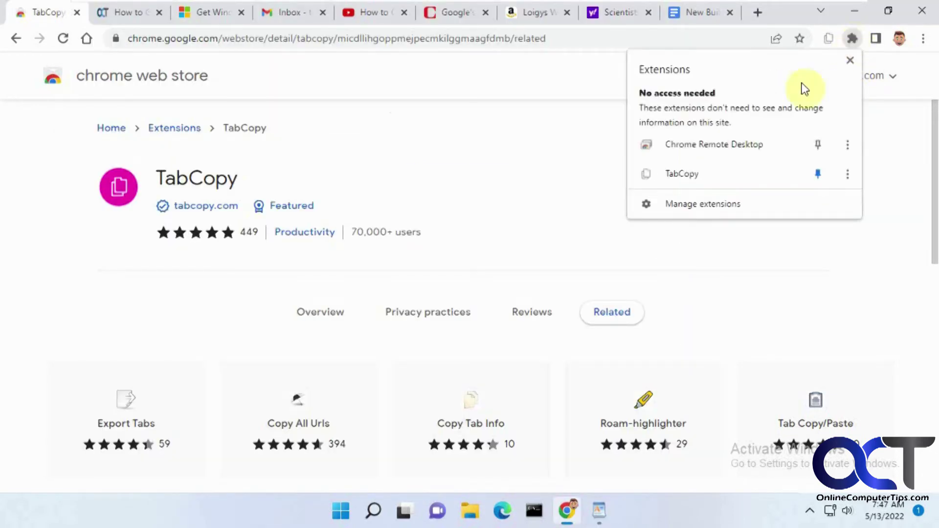
click(848, 174)
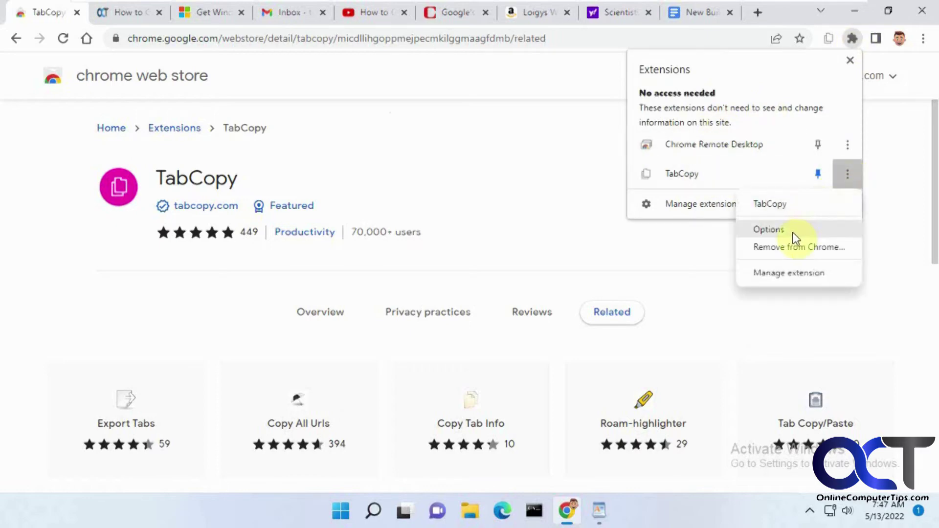
click(769, 230)
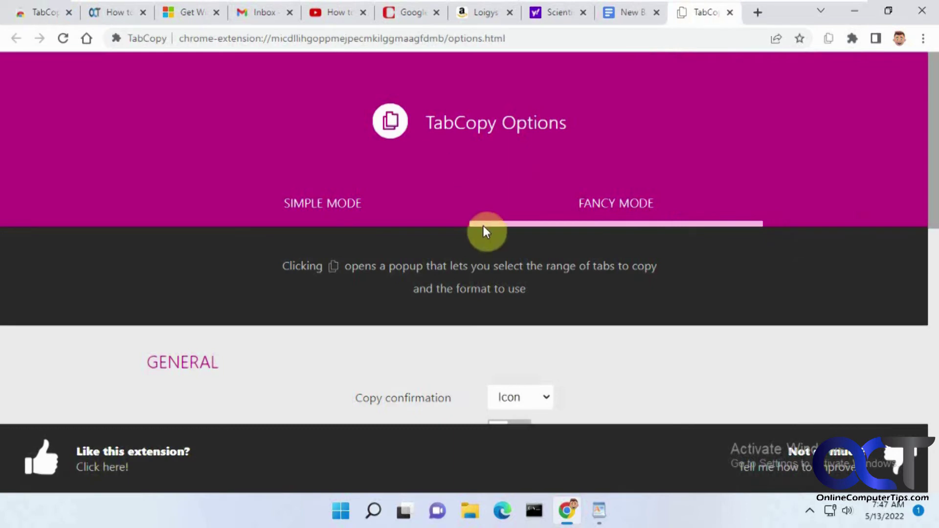
scroll(530, 226, down, 2)
scroll(531, 226, down, 2)
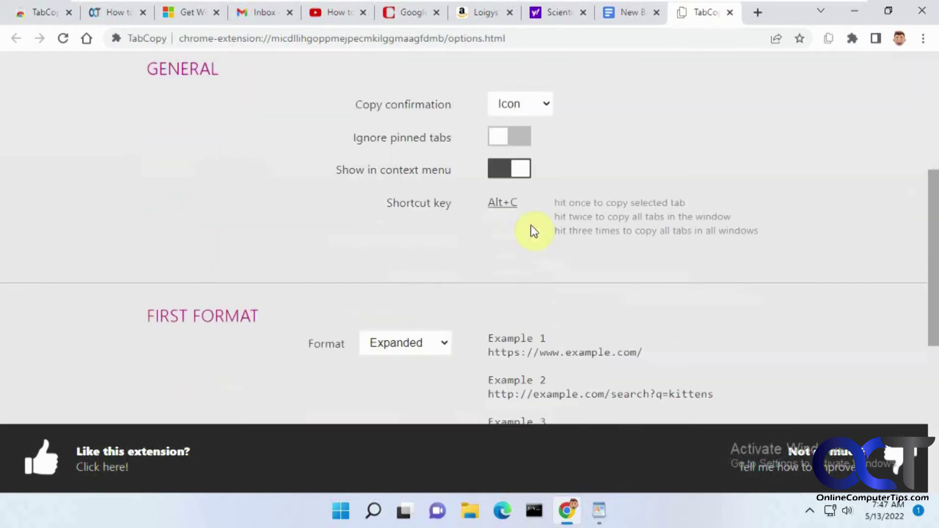
scroll(530, 226, down, 2)
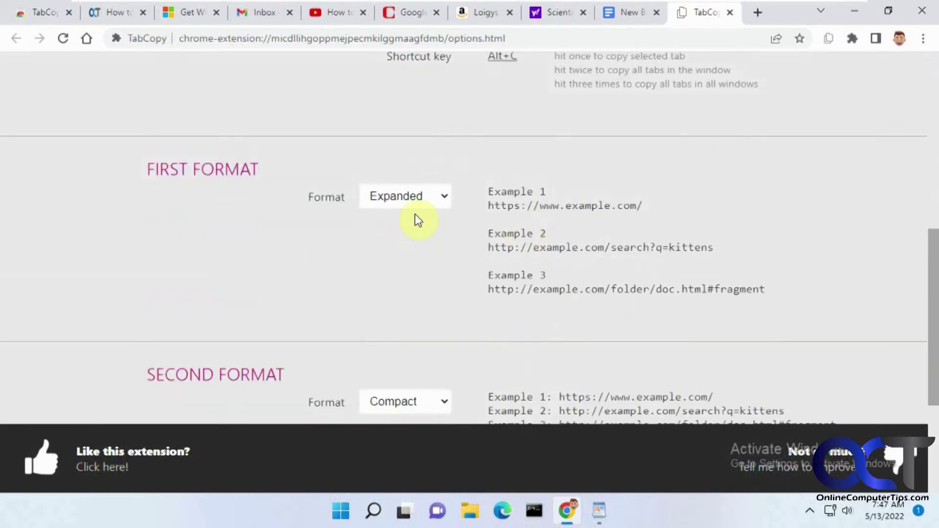
scroll(424, 383, down, 2)
scroll(426, 379, down, 2)
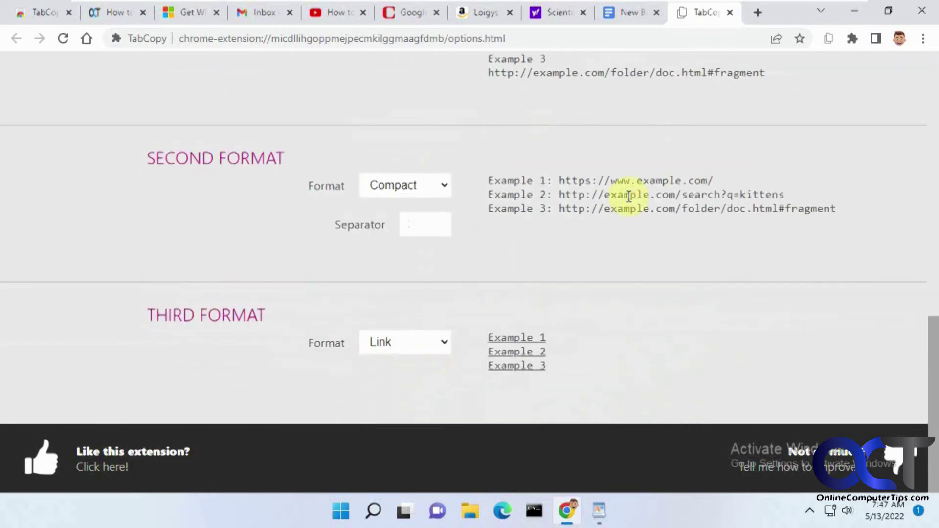
Preview the TabCopy popup's formats, then dismiss it
click(829, 39)
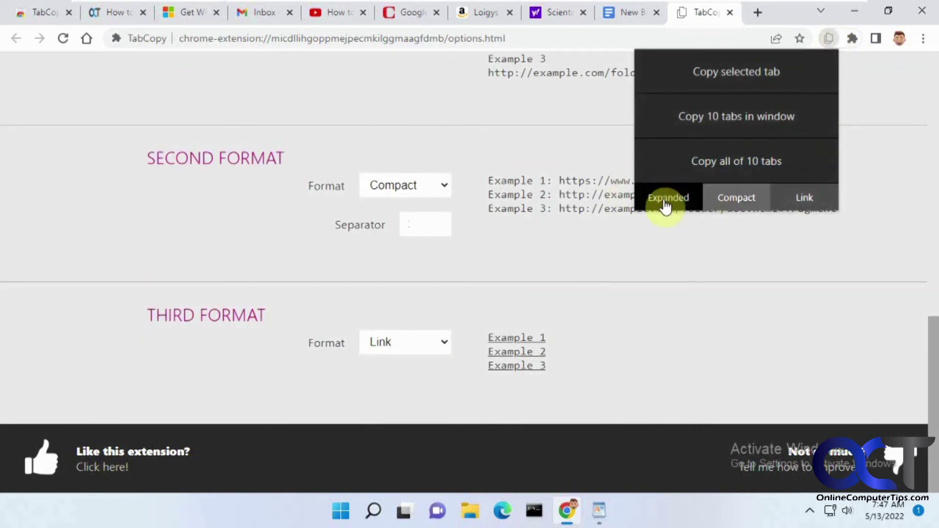
click(741, 266)
scroll(742, 266, up, 4)
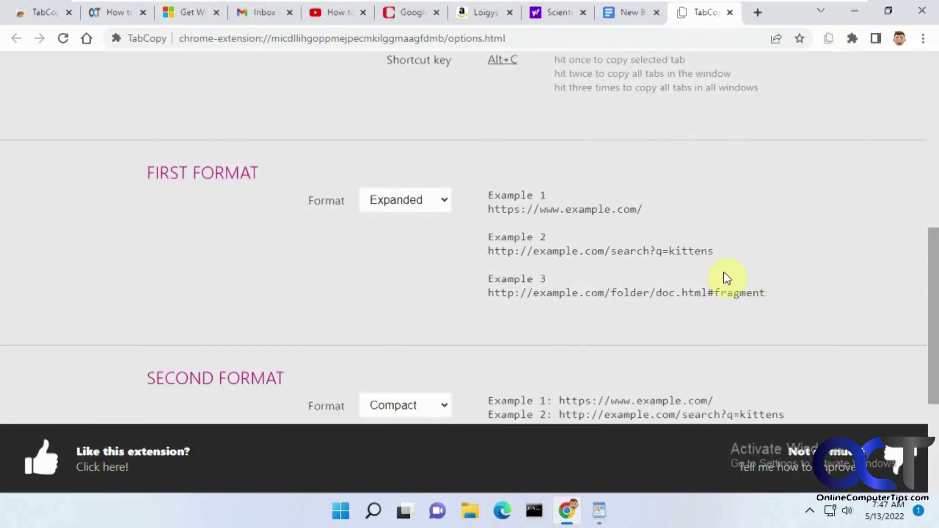
Change TabCopy's First Format from Markdown to plain URL
click(444, 201)
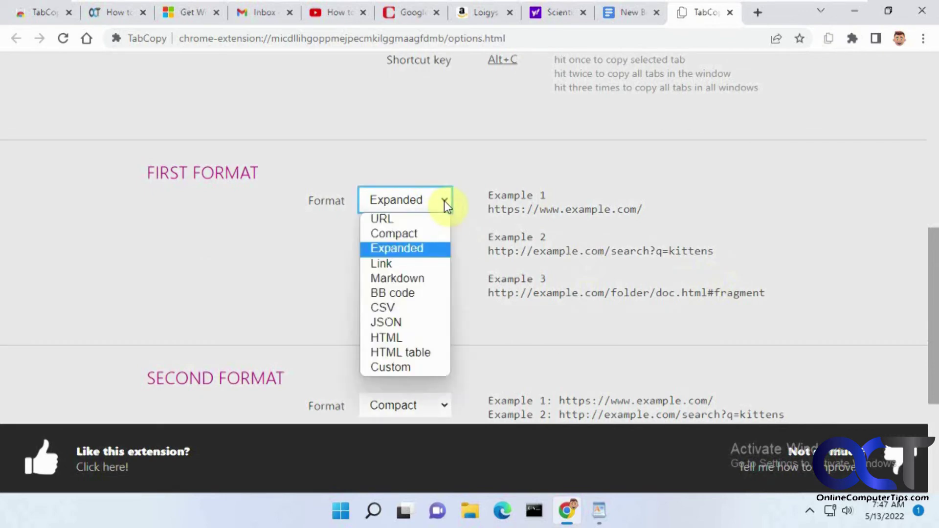
click(406, 278)
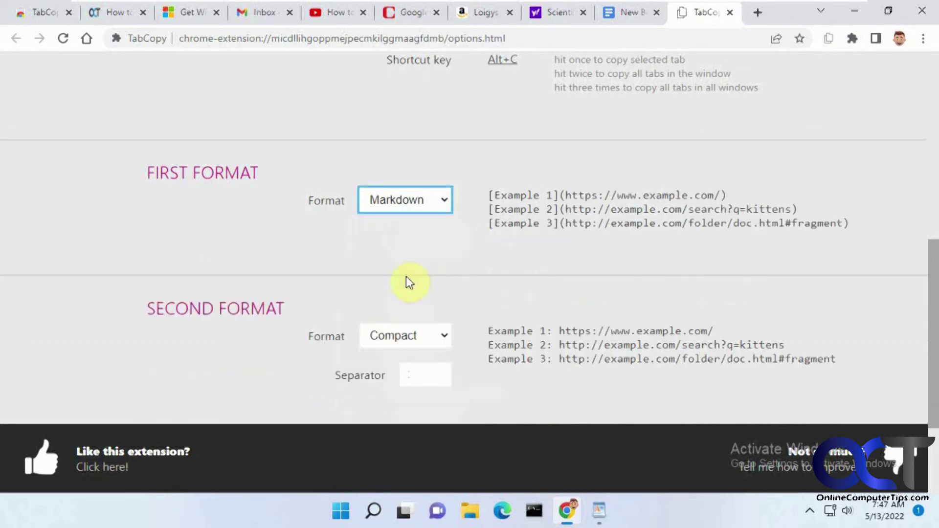
click(446, 204)
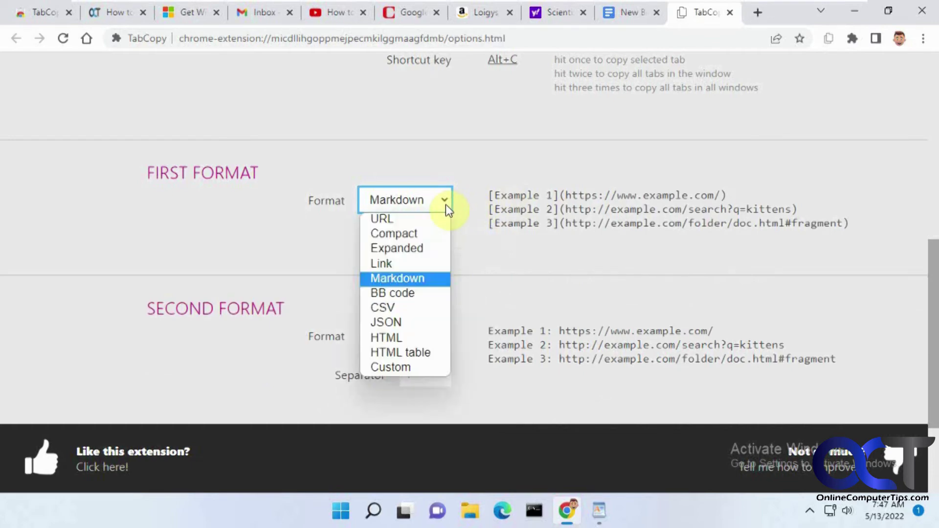
click(396, 218)
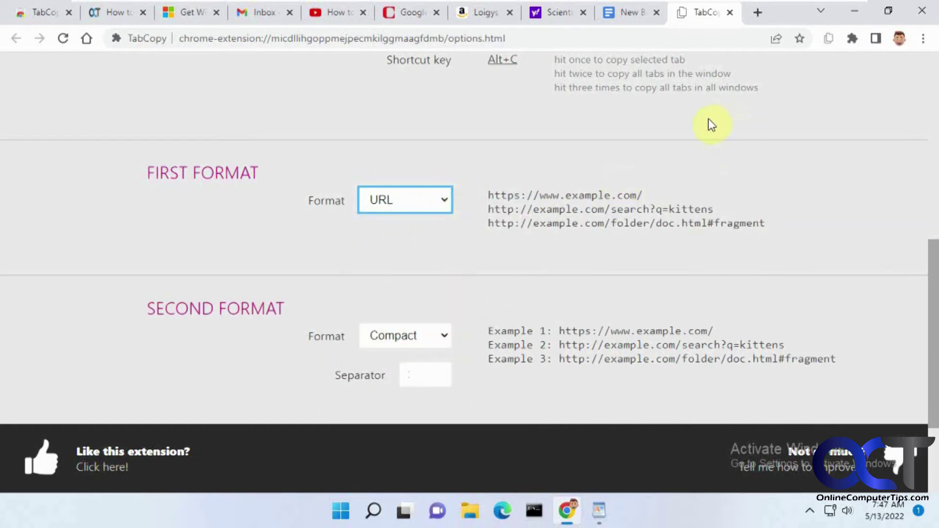
Paste all 10 tab URLs into WordPad, clear them, and close WordPad
click(829, 38)
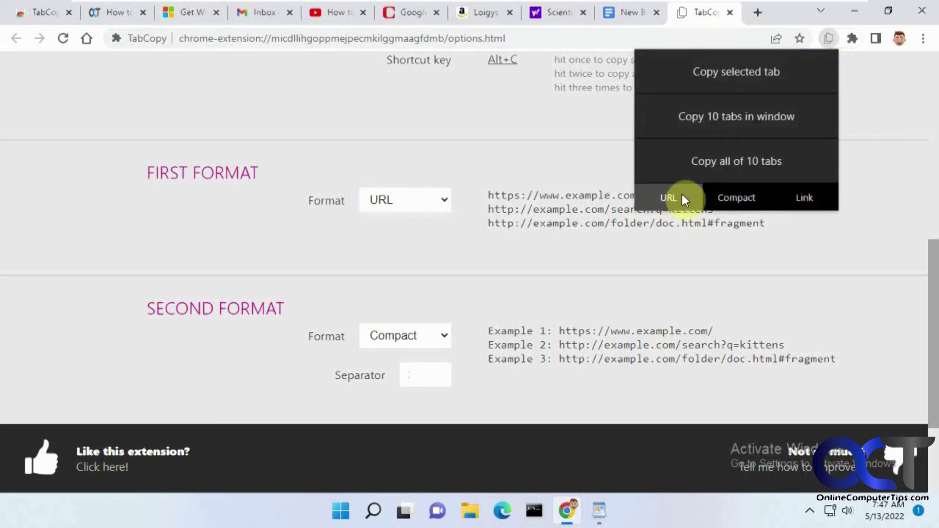
click(736, 161)
click(599, 510)
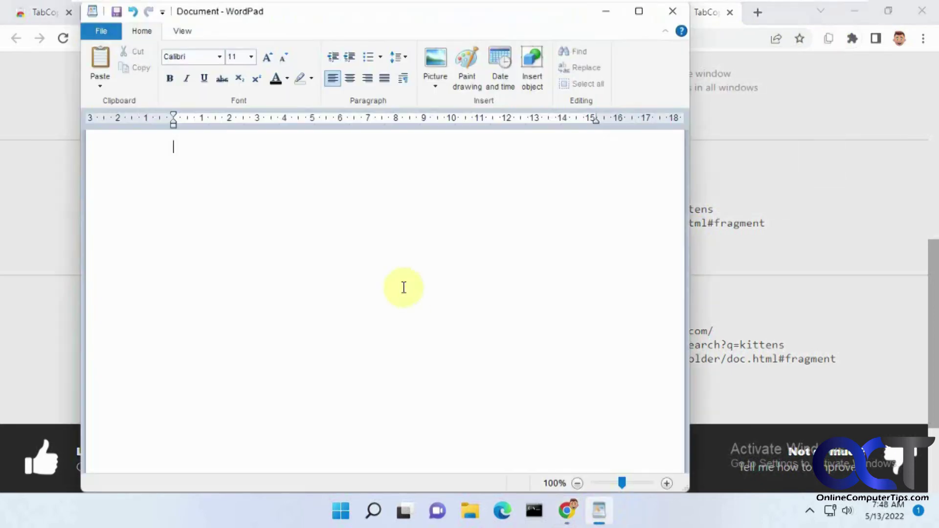
click(402, 288)
key(ctrl+v)
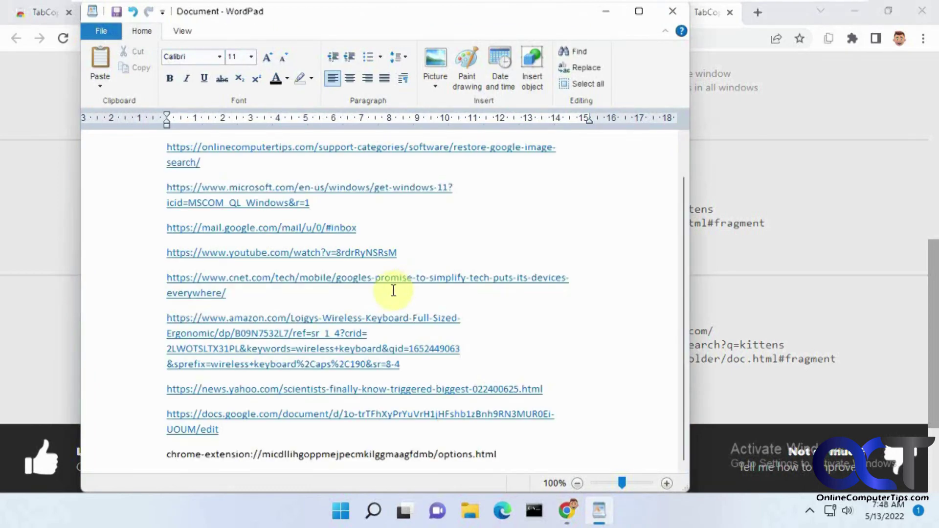
key(ctrl+a)
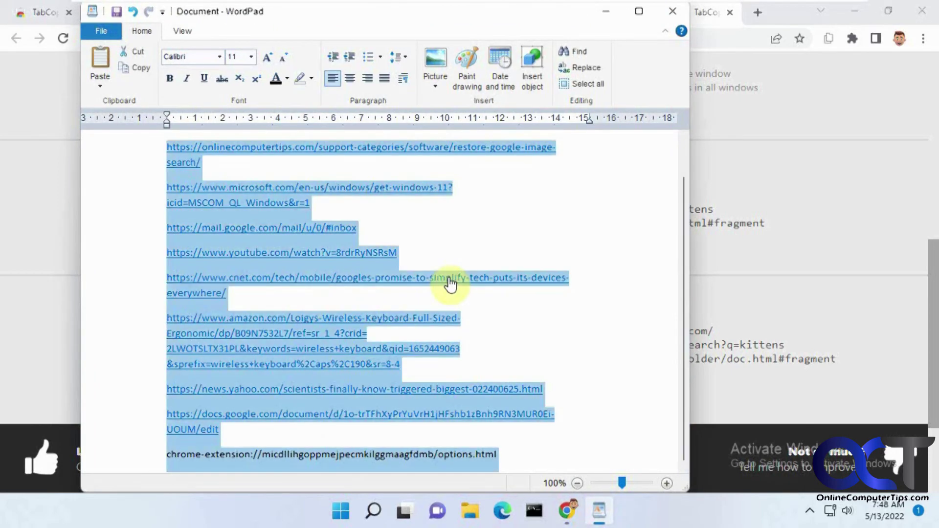
key(Delete)
click(789, 277)
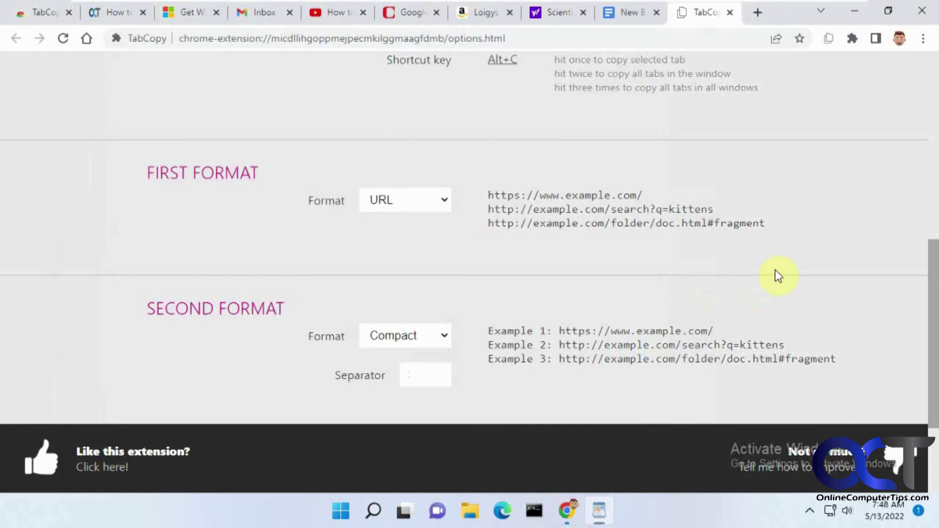
Cycle TabCopy's First Format through HTML and Compact, settling on Expanded
click(432, 201)
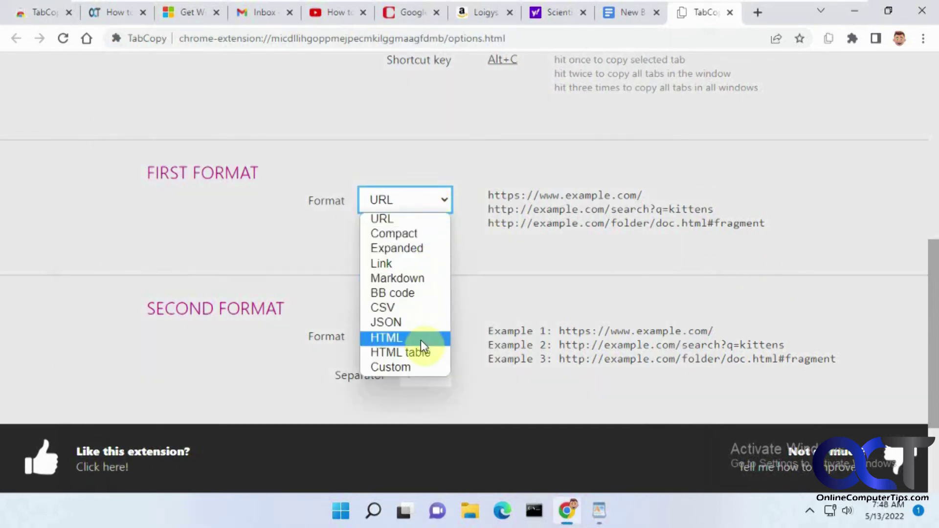
click(385, 338)
click(443, 203)
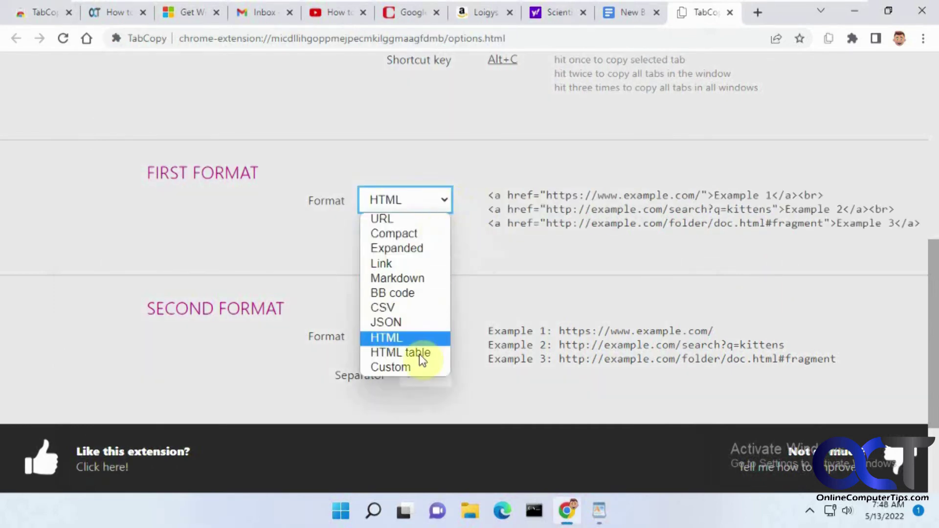
click(421, 236)
click(444, 204)
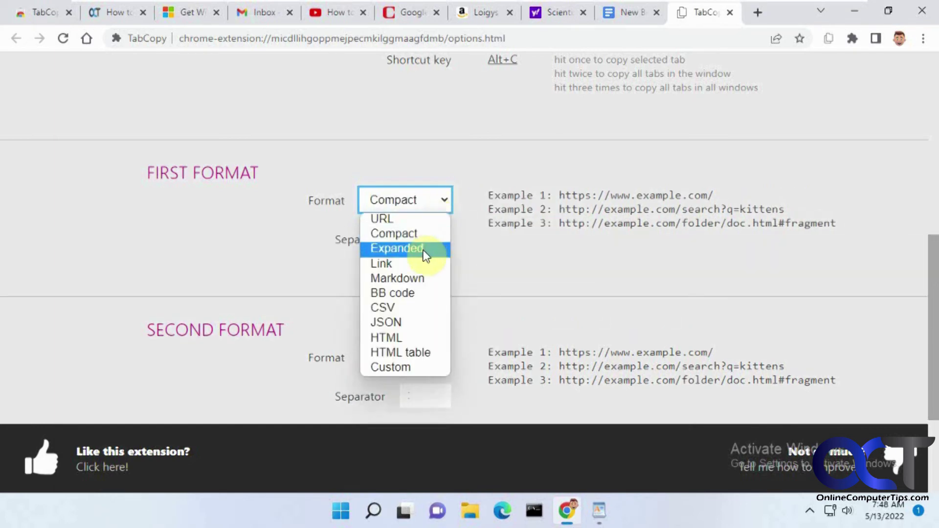
click(424, 249)
click(443, 201)
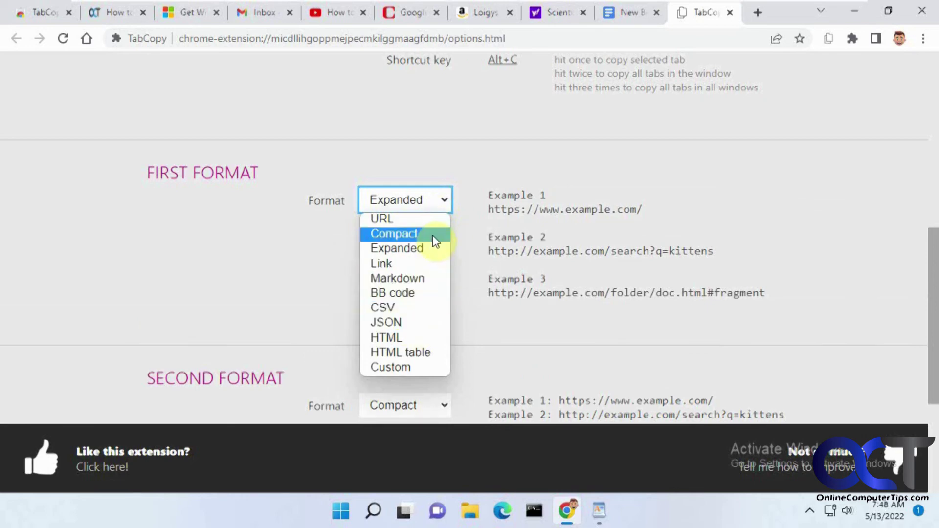
click(815, 125)
Confirm Expanded is kept in the popup and dropdown, then return to the Web Store tab
click(829, 38)
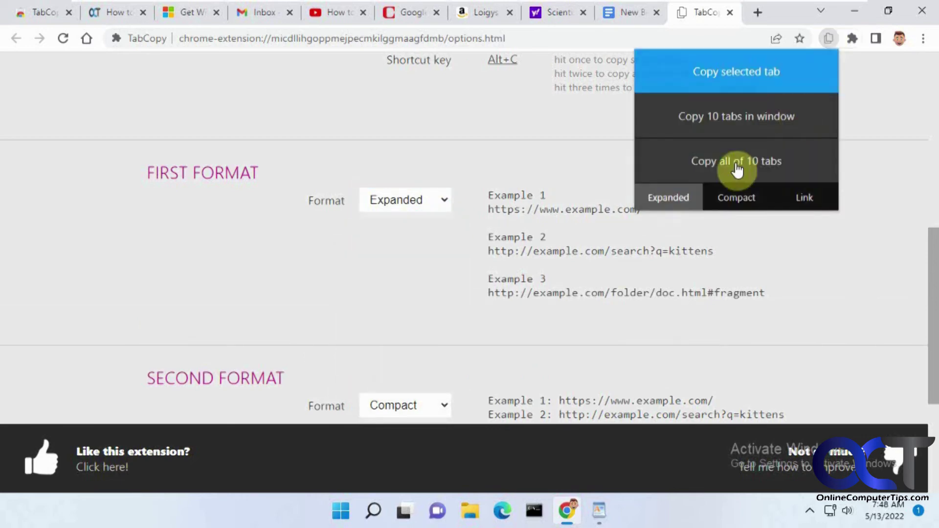
click(784, 261)
click(439, 200)
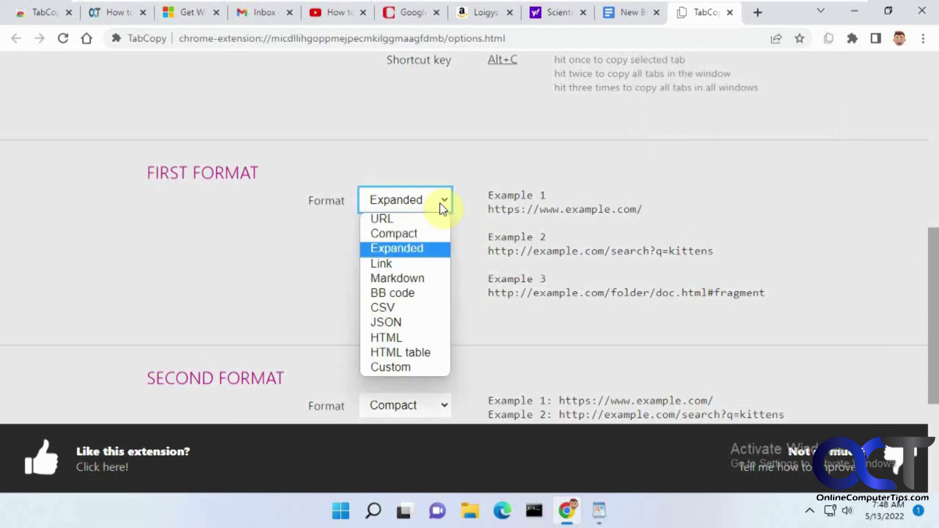
click(787, 194)
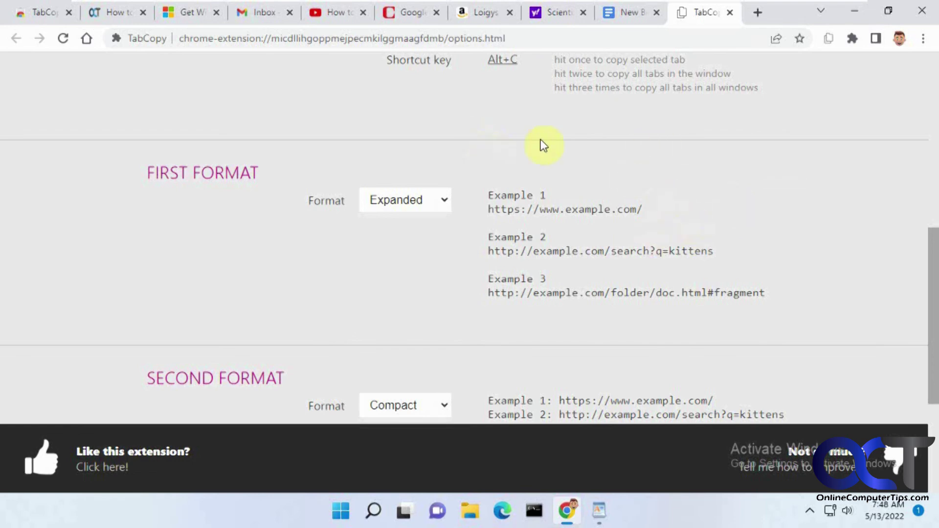
click(36, 14)
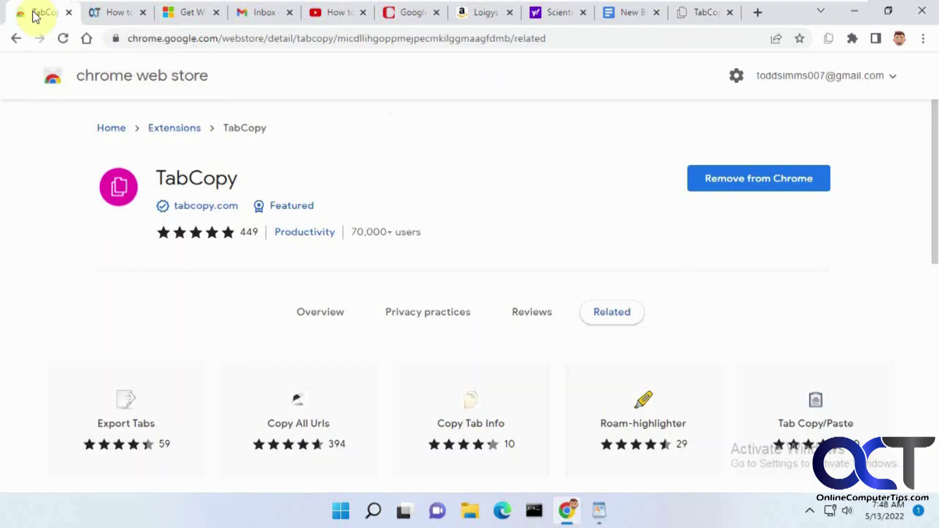